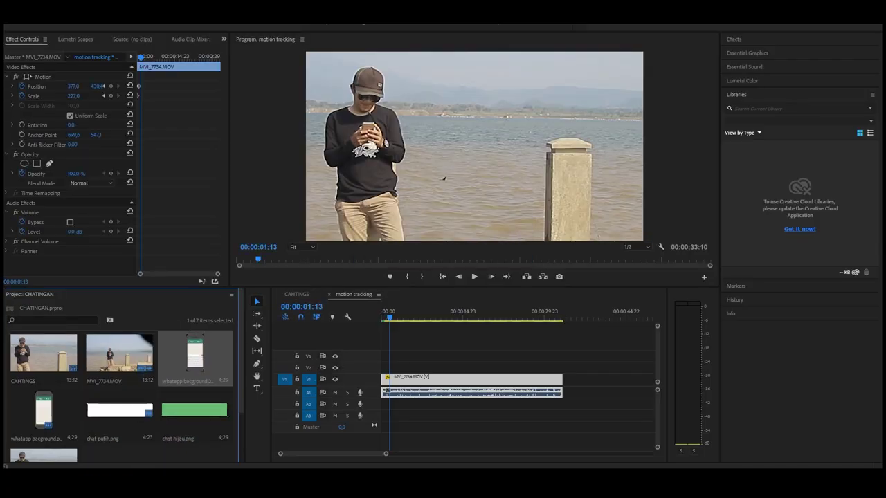
# Step: Place whatapp bacground 2.png on track V2 above the video, starting at 00:00:01:13
pyautogui.doubleClick(195, 357)
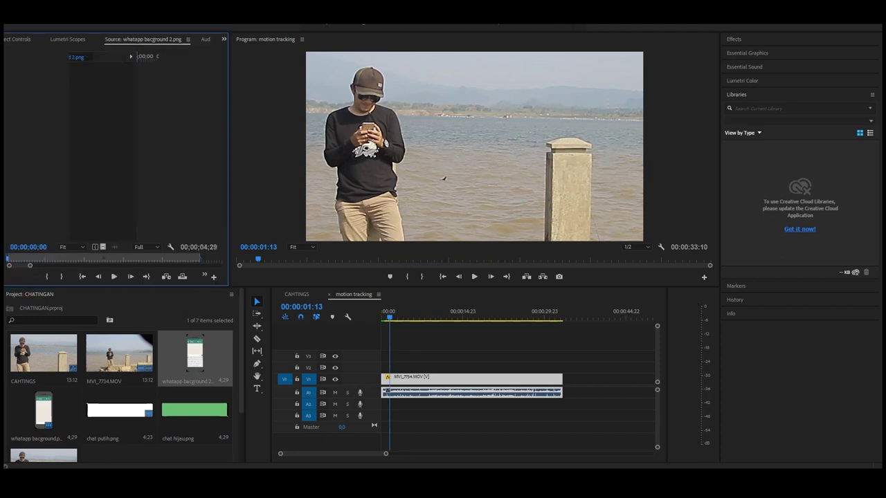
pyautogui.moveTo(194, 356); pyautogui.dragTo(404, 366)
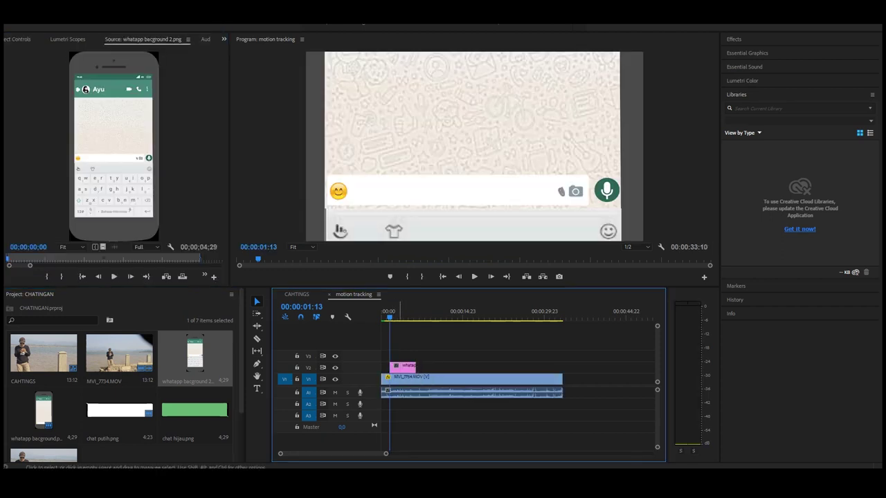
pyautogui.press('space')
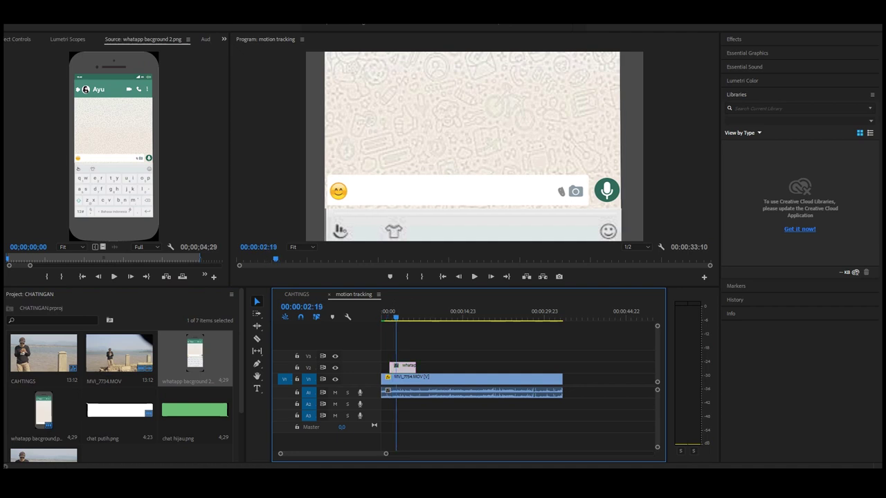
# Step: Scale the phone image down to 18 and reposition it between the man and the stone pillar
pyautogui.hotkey('shift', '5')
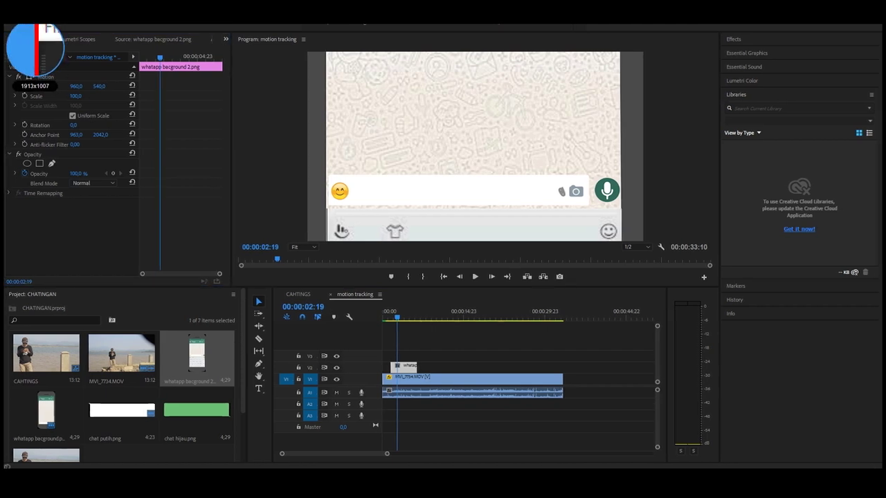
pyautogui.moveTo(74, 96); pyautogui.dragTo(28, 95)
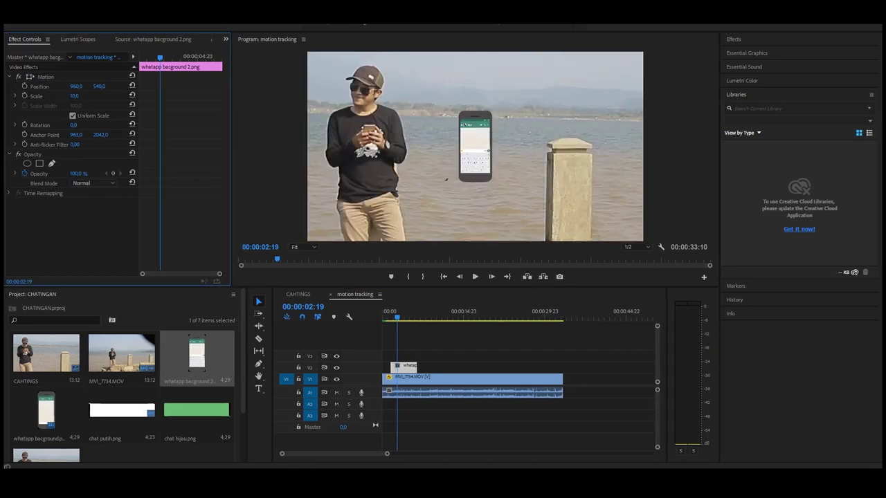
pyautogui.moveTo(74, 96); pyautogui.dragTo(88, 95)
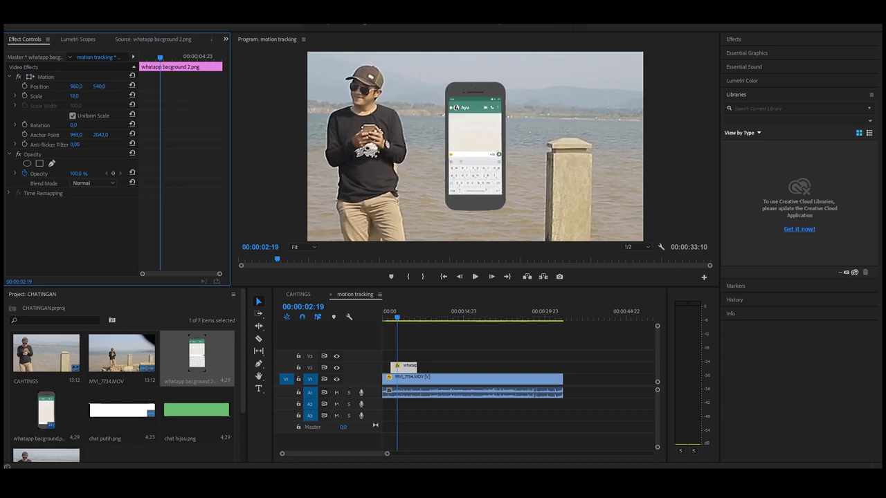
pyautogui.moveTo(475, 145); pyautogui.dragTo(472, 145)
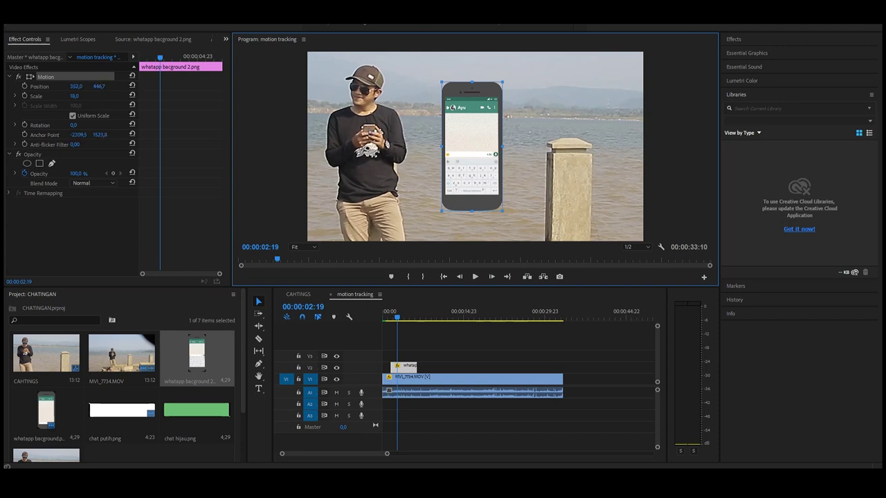
# Step: Enable Scale and Position keyframes at the start of the phone clip and set its Scale to 0
pyautogui.moveTo(160, 57); pyautogui.dragTo(140, 57)
pyautogui.click(25, 95)
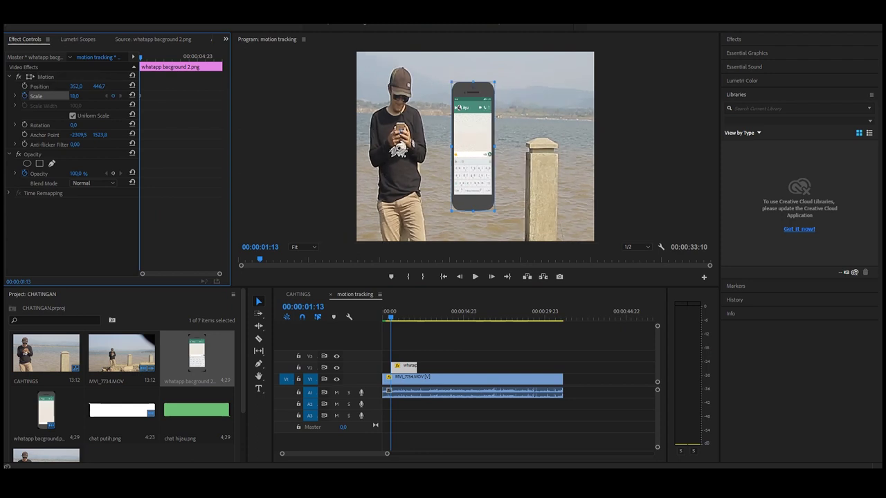
pyautogui.click(25, 86)
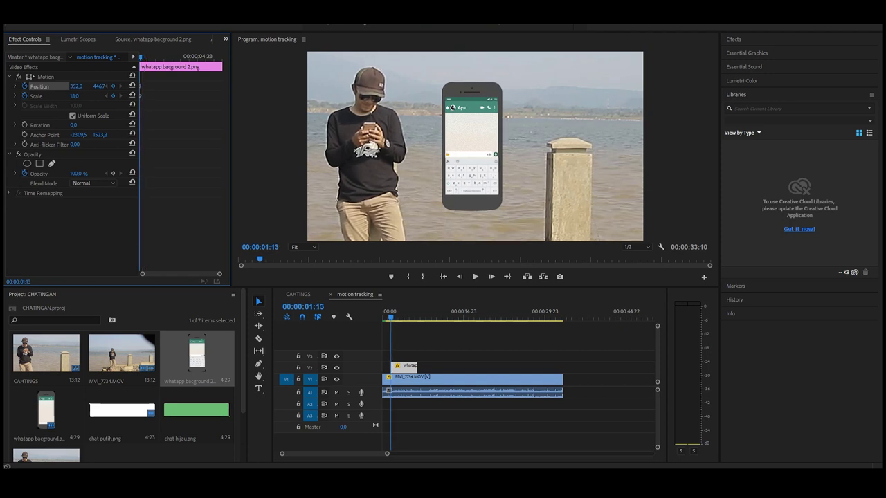
pyautogui.moveTo(74, 96); pyautogui.dragTo(42, 96)
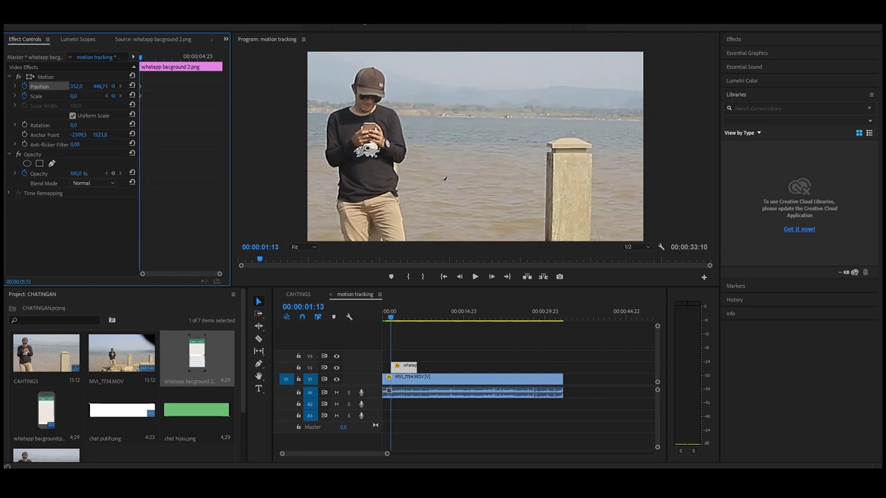
# Step: Add a Scale keyframe of 20 to the phone clip at 00:00:01:20
pyautogui.press('Right')
pyautogui.press('Right')
pyautogui.press('Right')
pyautogui.press('Right')
pyautogui.press('Right')
pyautogui.press('Right')
pyautogui.press('Right')
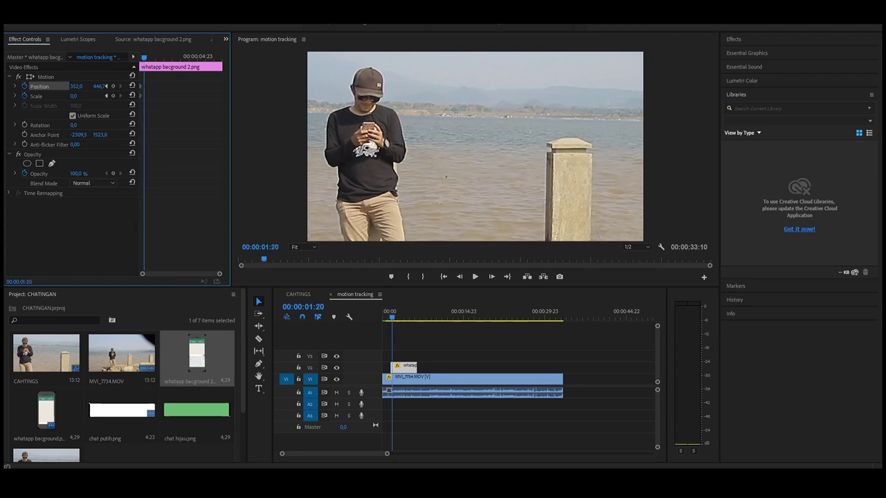
pyautogui.click(73, 95)
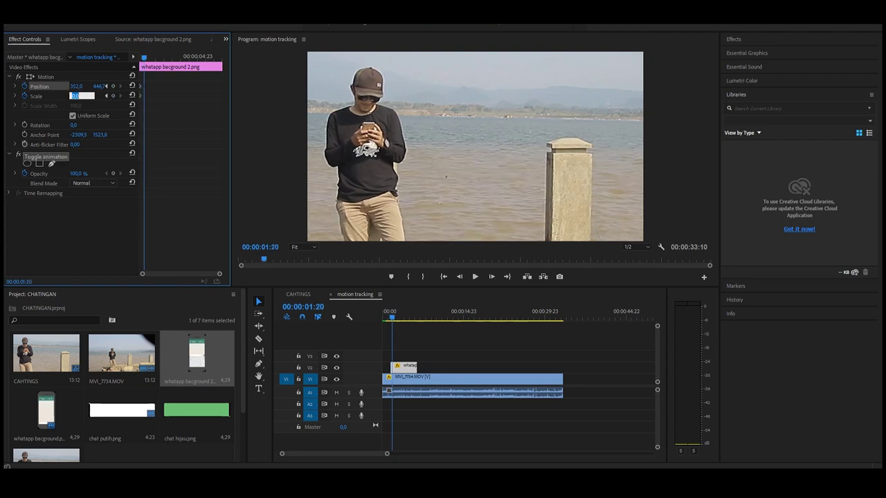
pyautogui.write('20')
pyautogui.press('Return')
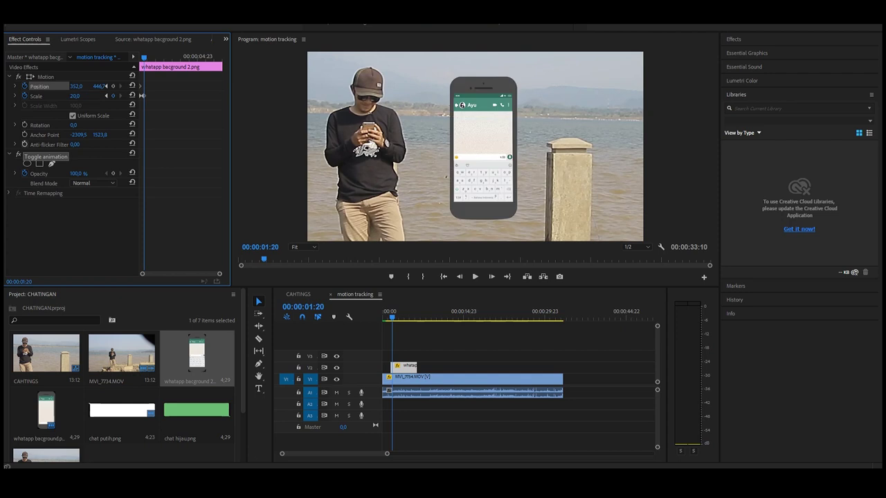
# Step: Play back the phone's scale-up animation from the start of its clip
pyautogui.press('Left')
pyautogui.press('Left')
pyautogui.press('Left')
pyautogui.press('Left')
pyautogui.press('Left')
pyautogui.press('Left')
pyautogui.press('Left')
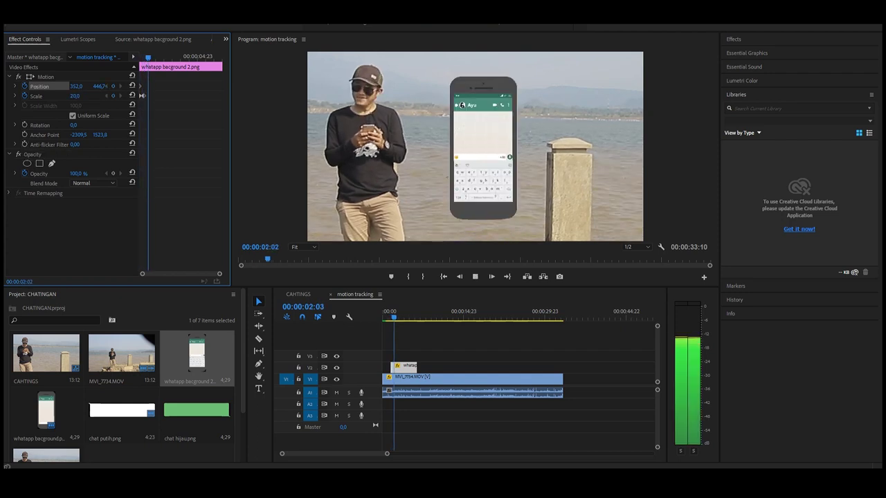
pyautogui.press('space')
pyautogui.press('Up')
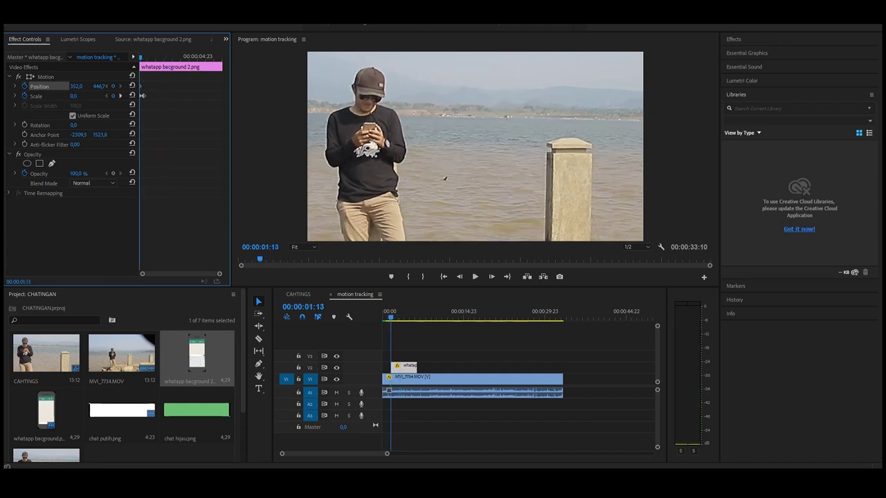
pyautogui.press('space')
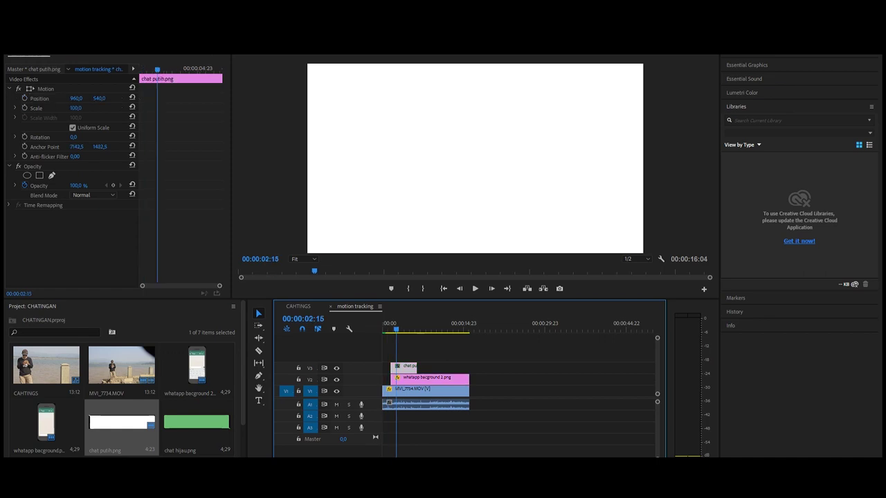
# Step: Scale chat putih.png down to 1 and position it as a bubble at the upper left of the phone's chat area
pyautogui.write('4')
pyautogui.press('Return')
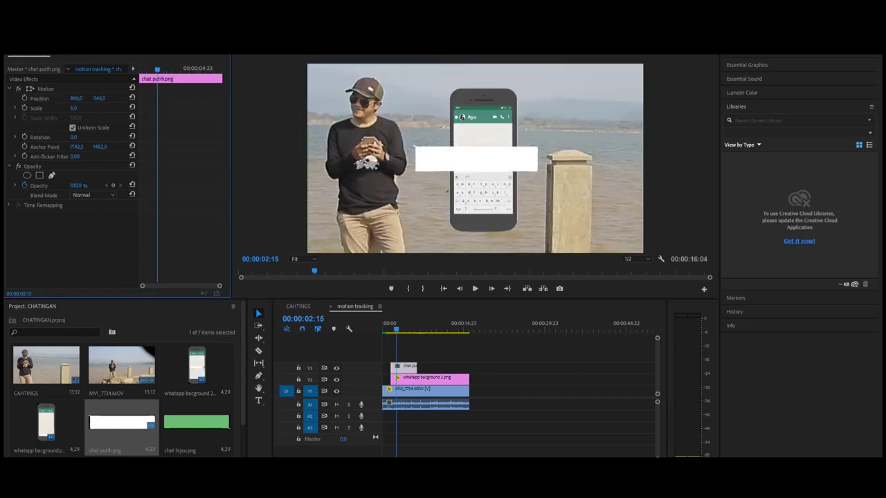
pyautogui.write('1')
pyautogui.press('Return')
pyautogui.write('426')
pyautogui.press('Return')
pyautogui.moveTo(476, 138); pyautogui.dragTo(462, 131)
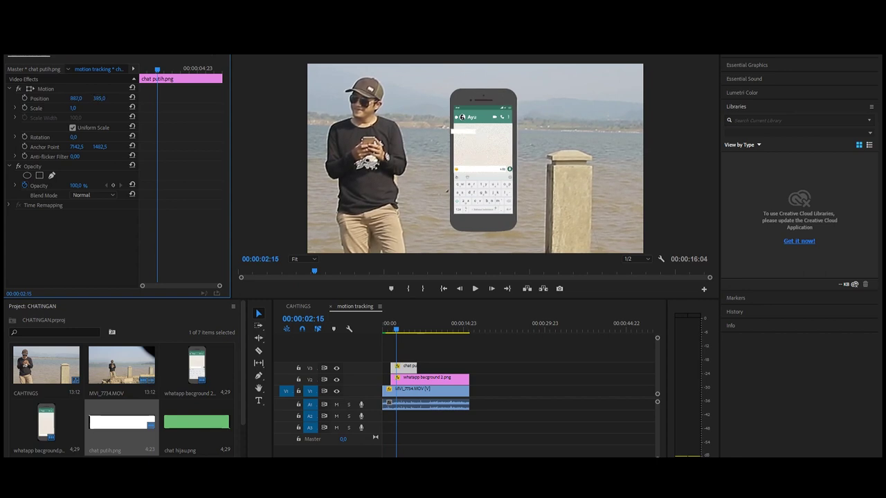
pyautogui.moveTo(99, 98); pyautogui.dragTo(93, 98)
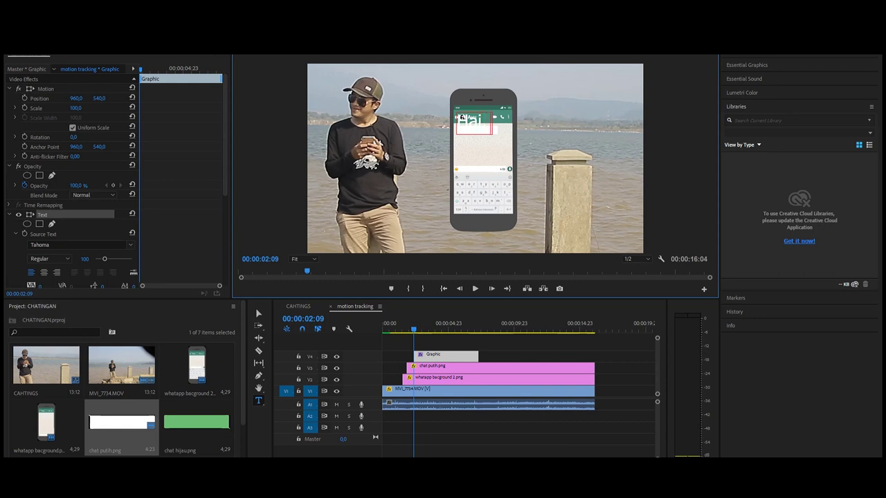
# Step: Complete the chat text over the phone so it reads "Hai..dimana nih??"
pyautogui.write(', dimana nich')
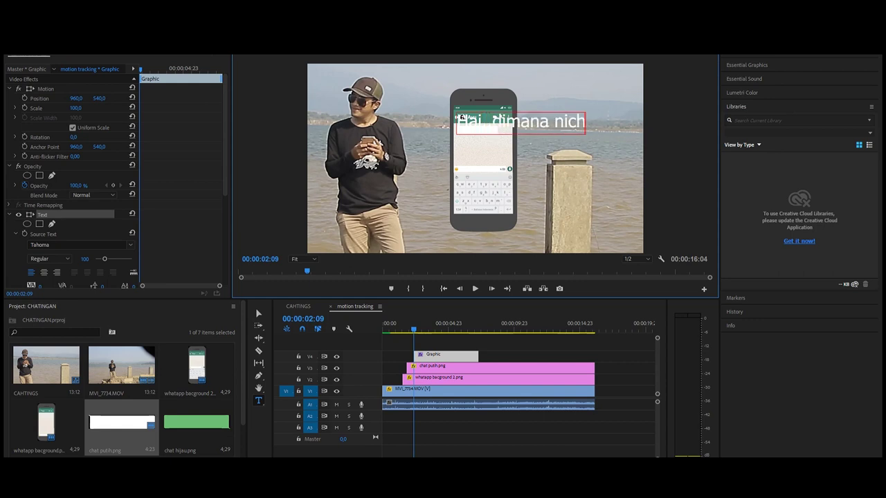
pyautogui.press('BackSpace')
pyautogui.press('BackSpace')
pyautogui.write('h??')
# Step: Change the fill colour of the "Hai..dimana nih??" text to black (000000)
pyautogui.moveTo(595, 122); pyautogui.dragTo(457, 122)
pyautogui.scroll(-3, 114, 180)
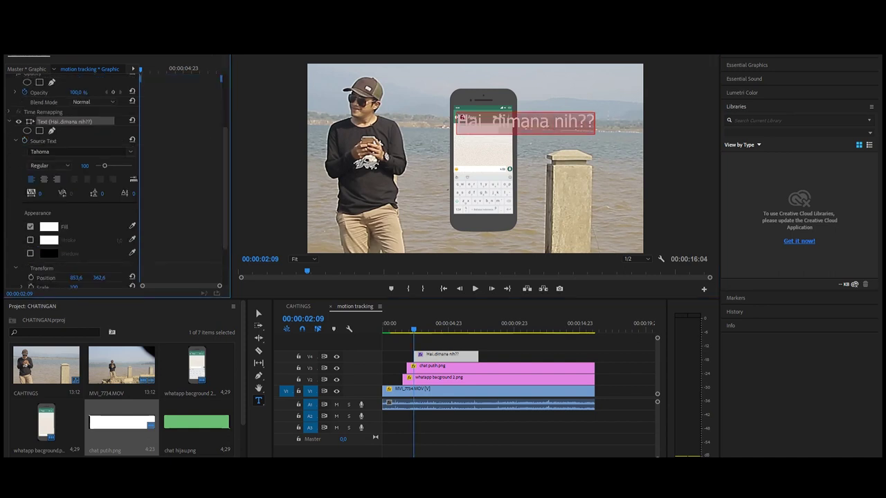
pyautogui.click(48, 227)
pyautogui.click(343, 315)
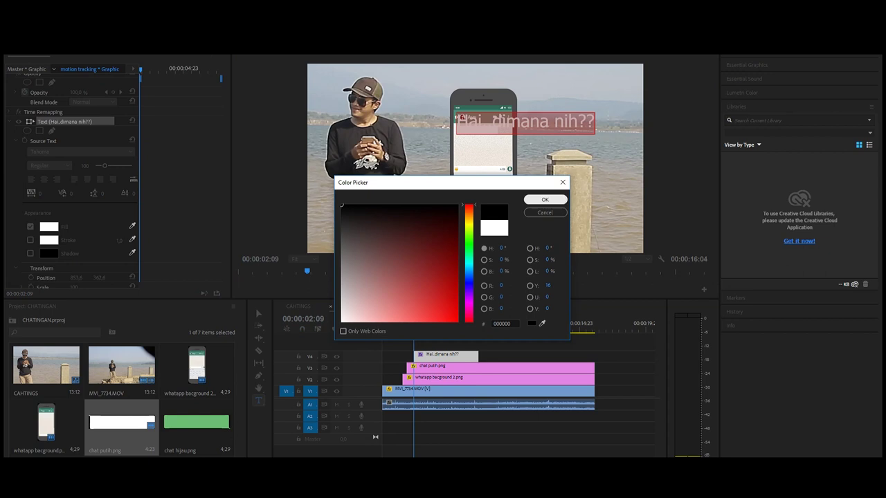
pyautogui.click(548, 199)
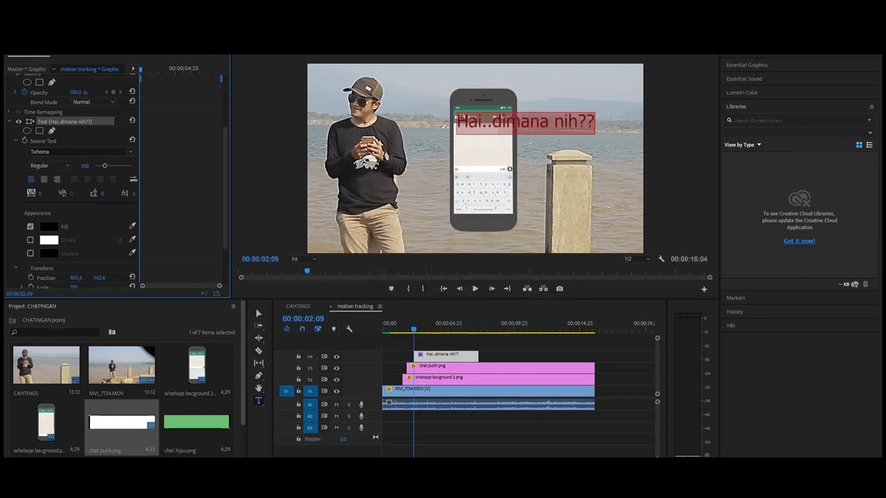
# Step: Set the scale of the "Hai..dimana nih??" text to 20 and position it inside the white chat bubble
pyautogui.click(258, 313)
pyautogui.scroll(-2, 118, 180)
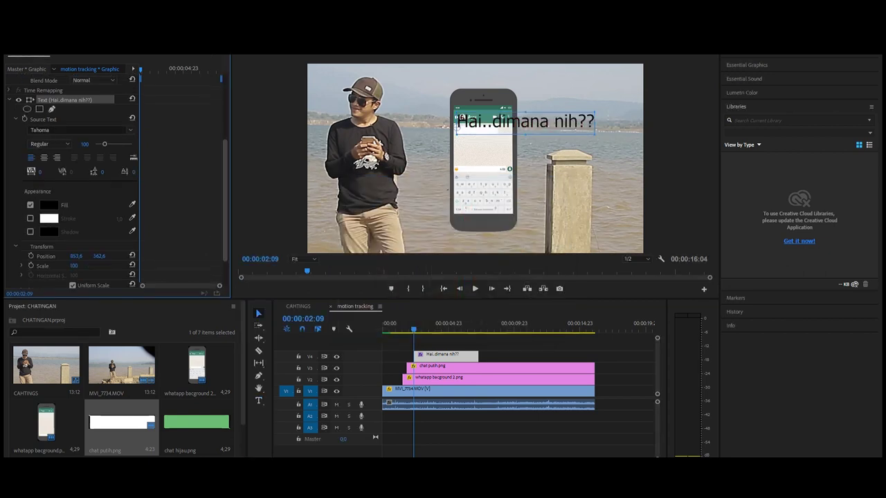
pyautogui.moveTo(72, 254); pyautogui.dragTo(37, 254)
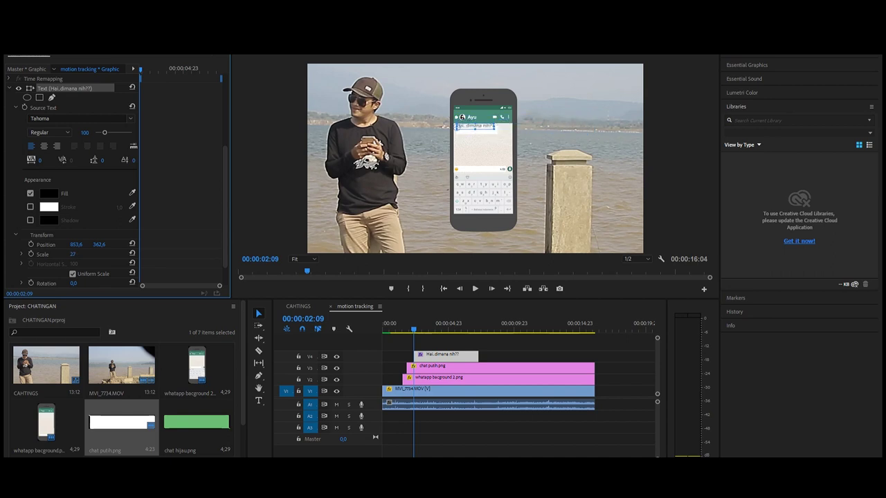
pyautogui.click(72, 254)
pyautogui.write('20')
pyautogui.press('Return')
pyautogui.moveTo(99, 244); pyautogui.dragTo(116, 245)
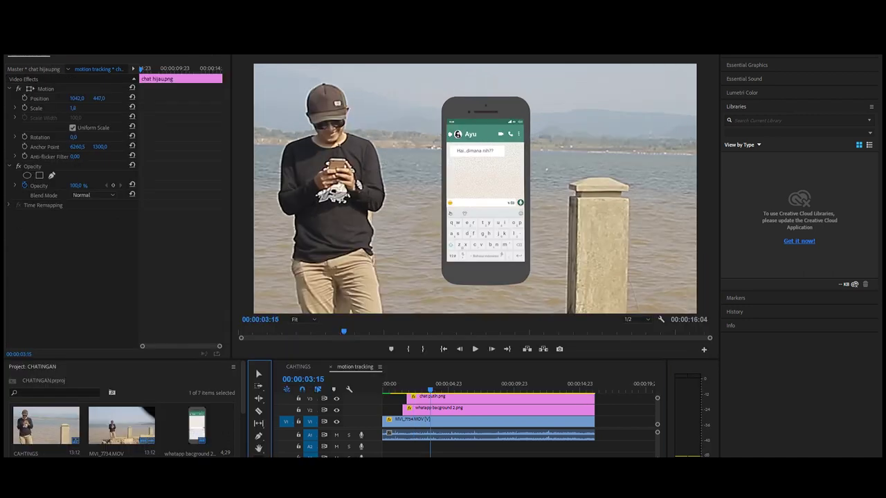
# Step: Add a reply text at the phone's message field reading "ehh..", the contact's first name and "..sini yu mantai.."
pyautogui.click(457, 198)
pyautogui.write('ehh..ayu..sin')
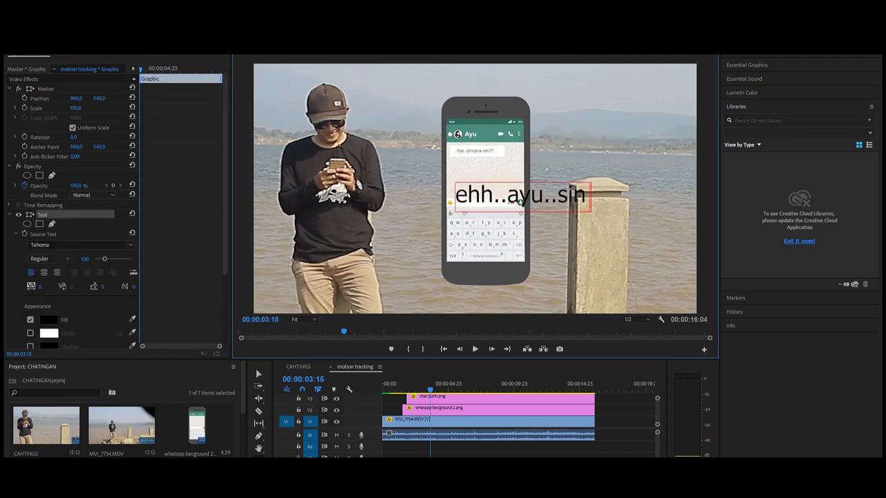
pyautogui.write('i yu mantai..')
pyautogui.click(258, 372)
# Step: Scale the reply text down to 17 and move it to position 880.4, 607.8 inside the phone's message field
pyautogui.scroll(-3, 76, 208)
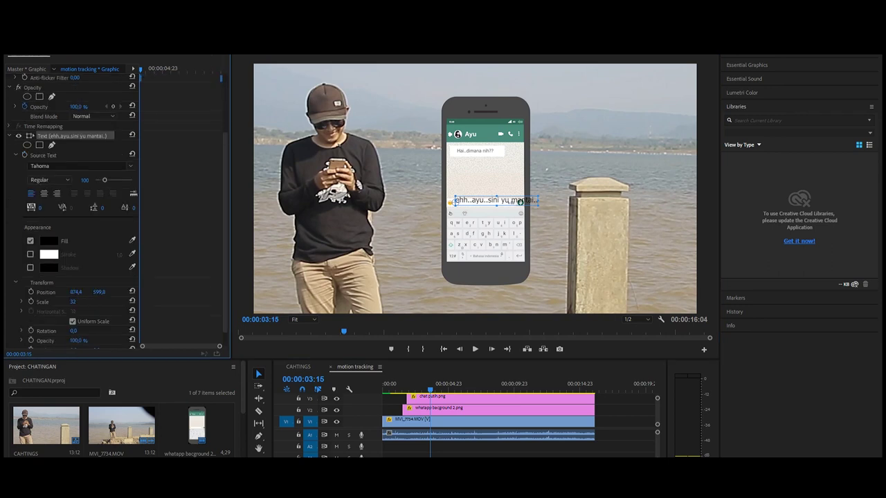
pyautogui.click(49, 301)
pyautogui.click(72, 301)
pyautogui.write('20')
pyautogui.press('Return')
pyautogui.moveTo(99, 292)
pyautogui.mouseDown()
pyautogui.moveTo(128, 292)
pyautogui.moveTo(84, 292)
pyautogui.mouseUp()
pyautogui.moveTo(99, 292); pyautogui.dragTo(90, 292)
pyautogui.moveTo(73, 302); pyautogui.dragTo(67, 302)
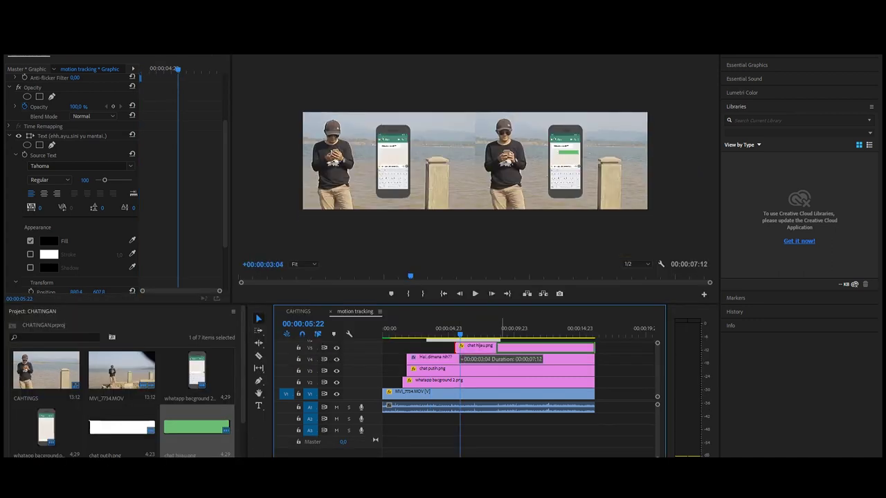
# Step: Trim the start of the chat hijau.png clip by 00:00:03:04 and play back the sequence up to 00:00:07:12
pyautogui.moveTo(497, 346); pyautogui.dragTo(497, 346)
pyautogui.press('space')
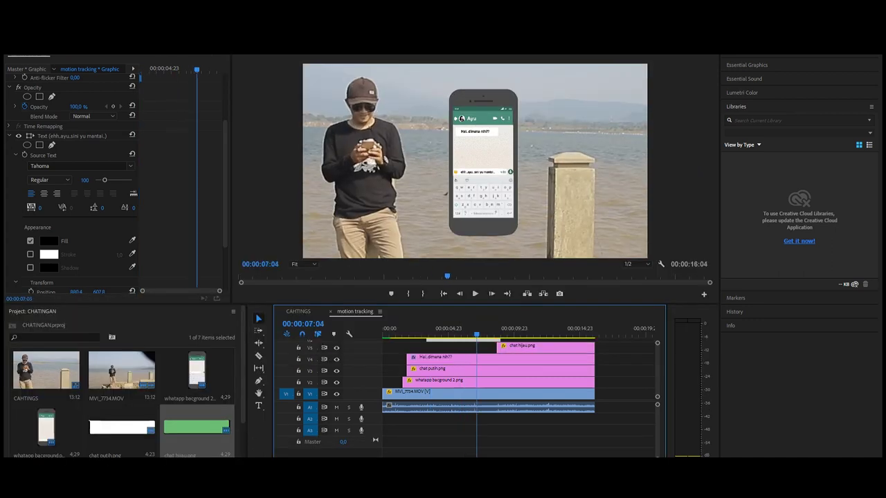
pyautogui.press('space')
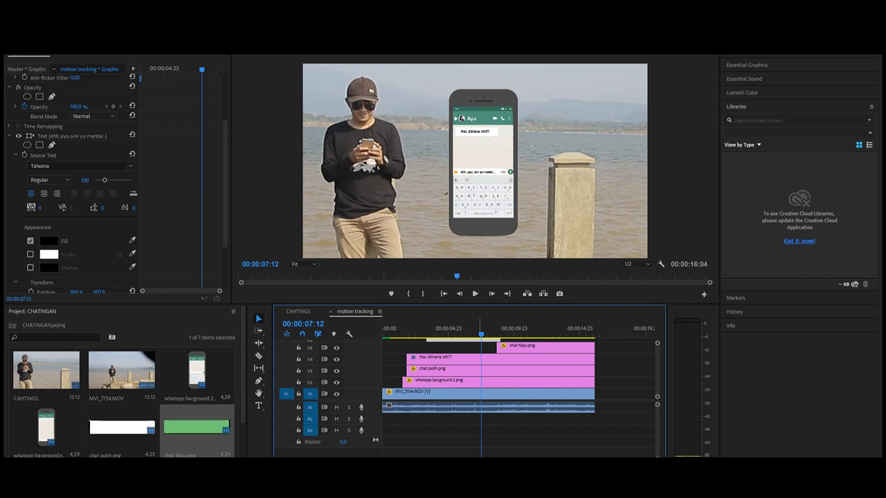
# Step: Find the Crop effect, apply it to the reply text clip, and try adjusting its Left crop value
pyautogui.hotkey('shift', '7')
pyautogui.write('c')
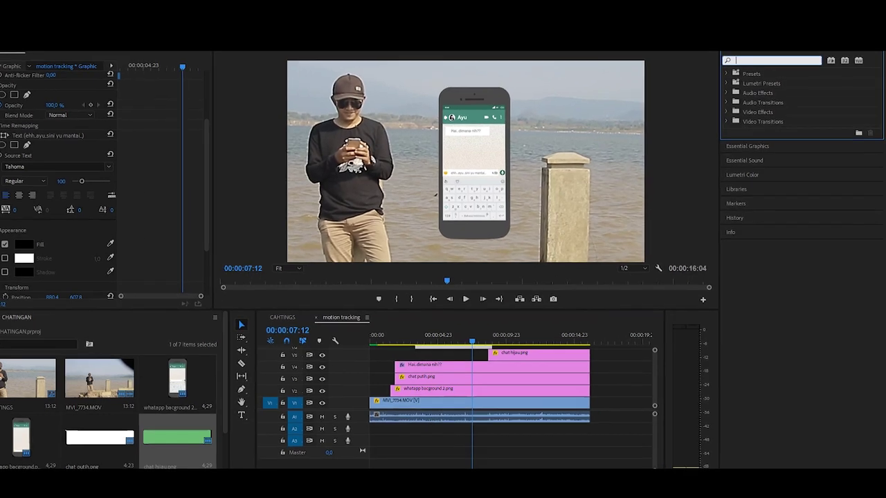
pyautogui.write('r')
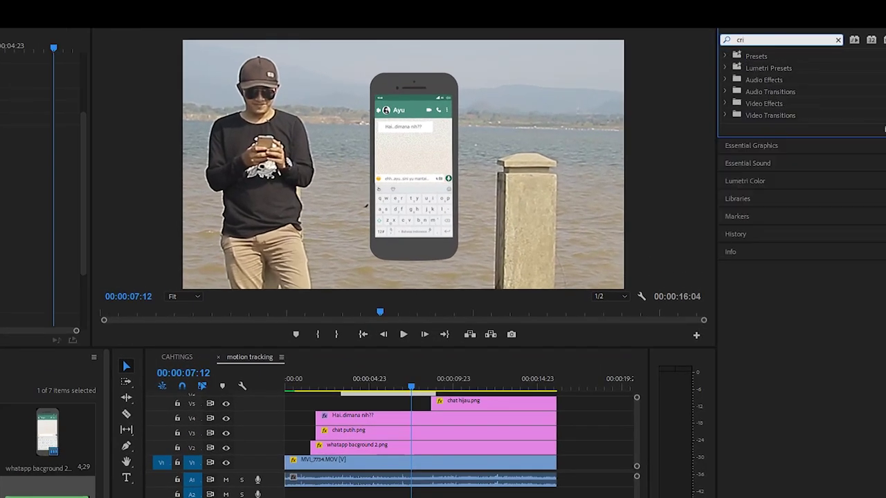
pyautogui.write('op')
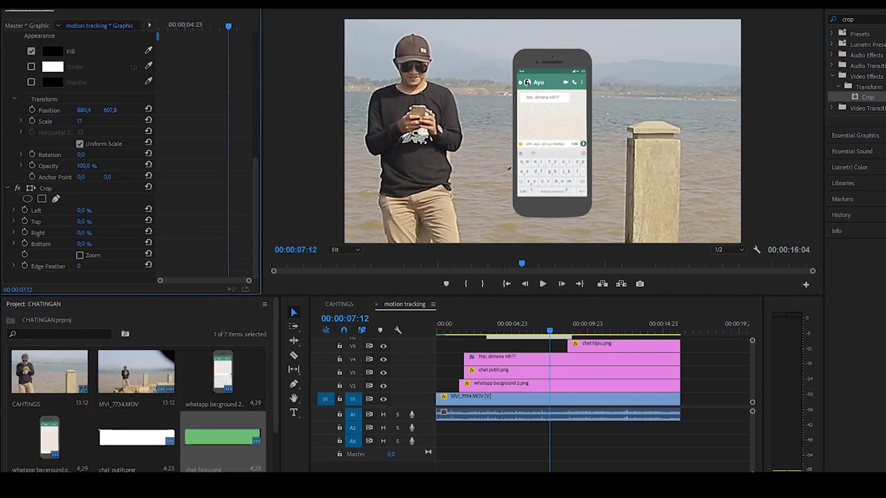
pyautogui.moveTo(84, 210); pyautogui.dragTo(42, 209)
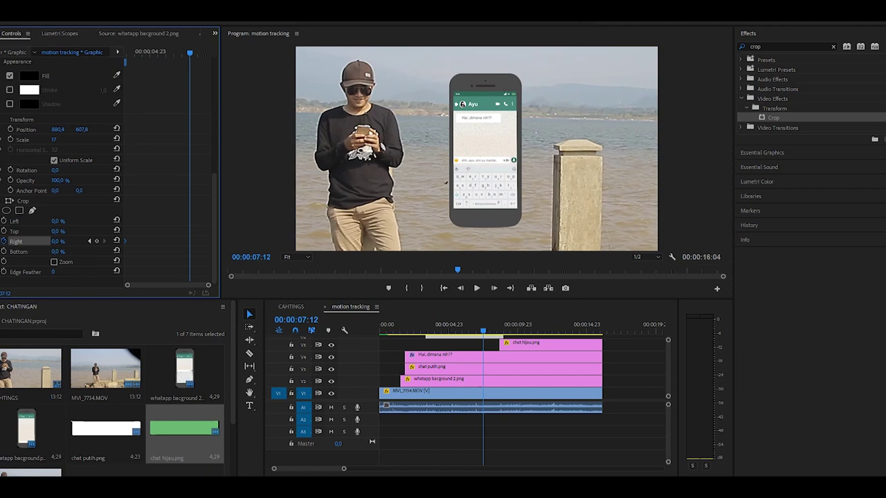
# Step: Set the reply text's Right crop to 100 % and select its Right crop keyframes
pyautogui.write('100')
pyautogui.press('Return')
pyautogui.moveTo(124, 215); pyautogui.dragTo(195, 249)
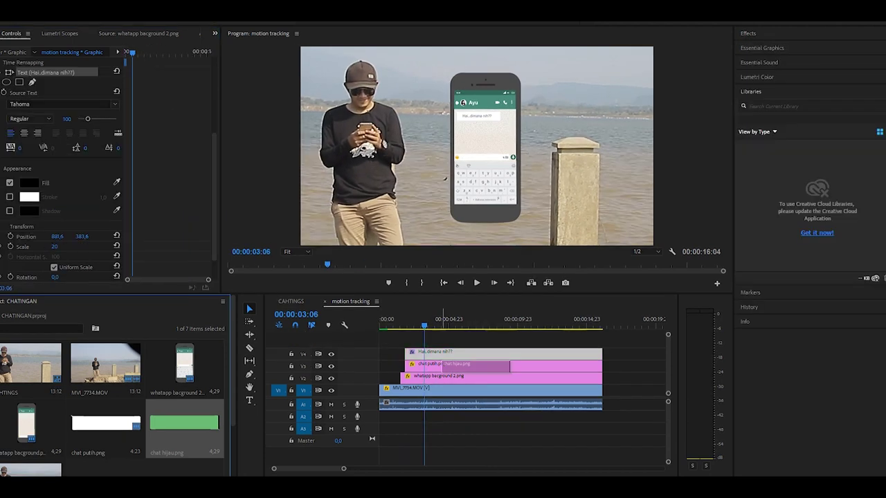
# Step: Place chat hijau.png on a new top track at 00:00:03:06 and extend it to the end of the sequence
pyautogui.moveTo(183, 422); pyautogui.dragTo(424, 340)
pyautogui.moveTo(503, 339); pyautogui.dragTo(602, 339)
# Step: Scale the green chat bubble to 1.8 and move it to position 1042, 447, below the first message on the phone
pyautogui.write('0')
pyautogui.press('Return')
pyautogui.write('1')
pyautogui.press('Return')
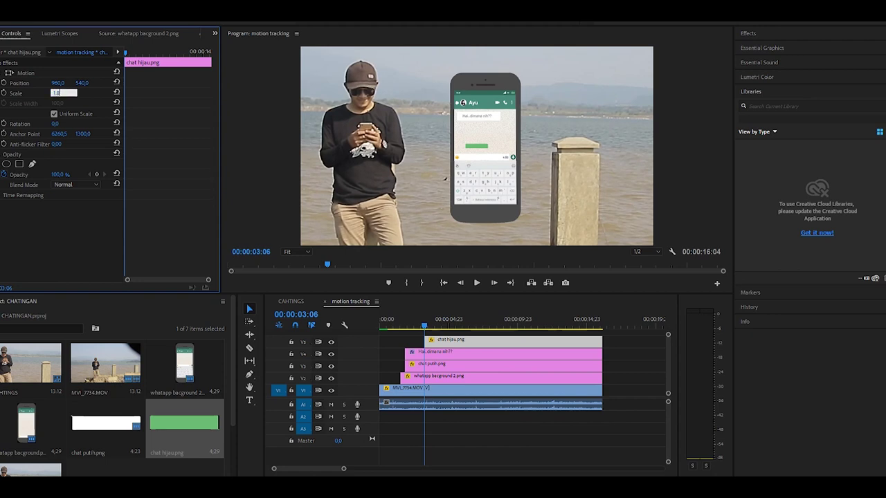
pyautogui.click(54, 93)
pyautogui.moveTo(476, 146); pyautogui.dragTo(496, 145)
pyautogui.moveTo(82, 83); pyautogui.dragTo(37, 83)
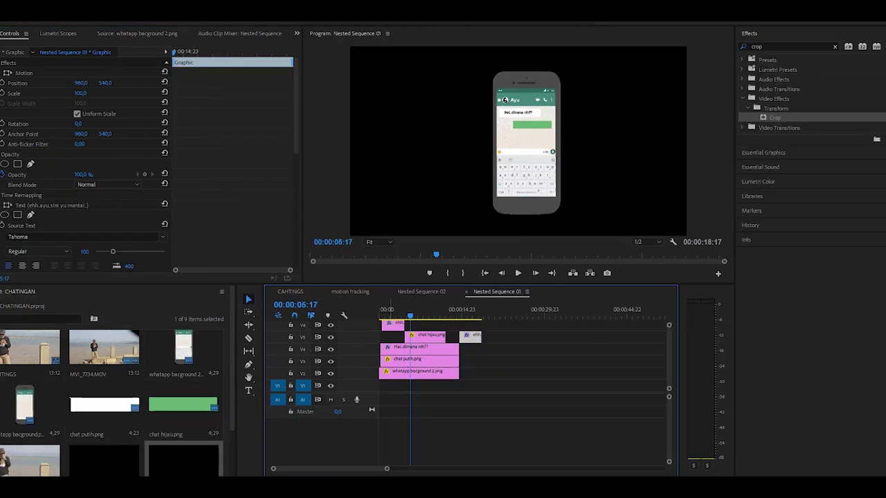
# Step: Move the copied reply text clip above the chat hijau.png clip in Nested Sequence 01, starting at 00:00:05:00
pyautogui.click(453, 311)
pyautogui.moveTo(514, 336); pyautogui.dragTo(406, 310)
pyautogui.click(402, 309)
pyautogui.click(429, 335)
pyautogui.click(422, 309)
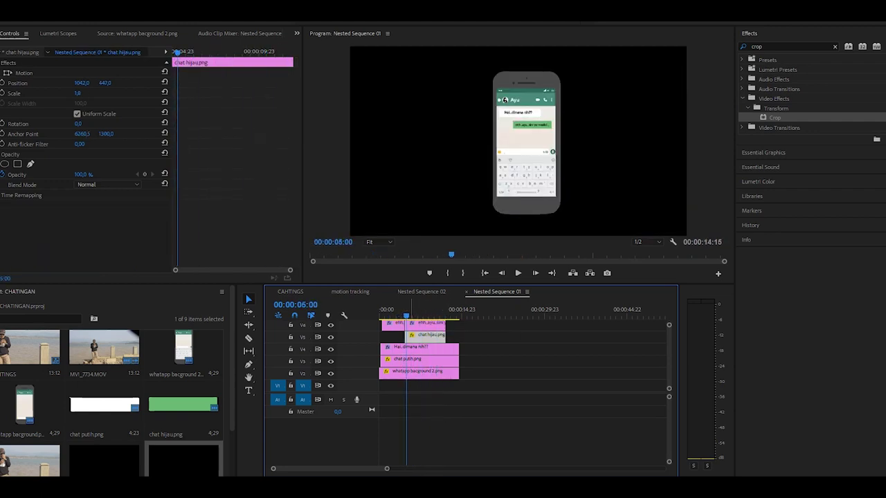
# Step: Close the nested sequences and play back the motion tracking sequence around the "widih asik tuh....ga ajak" message
pyautogui.hotkey('ctrl', 'w')
pyautogui.hotkey('ctrl', 'w')
pyautogui.press('space')
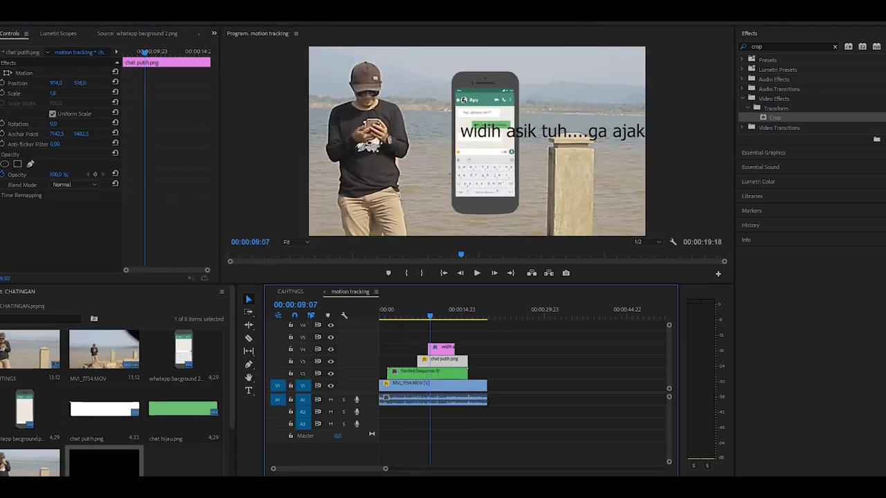
pyautogui.click(441, 347)
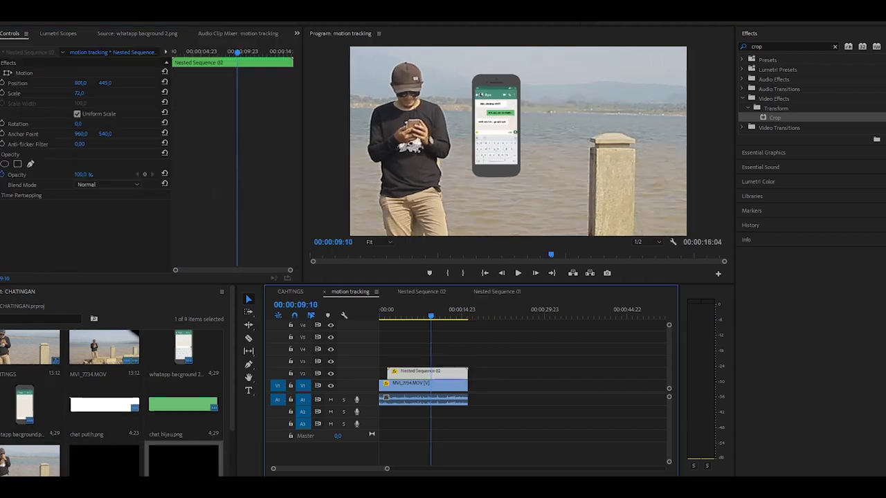
pyautogui.press('space')
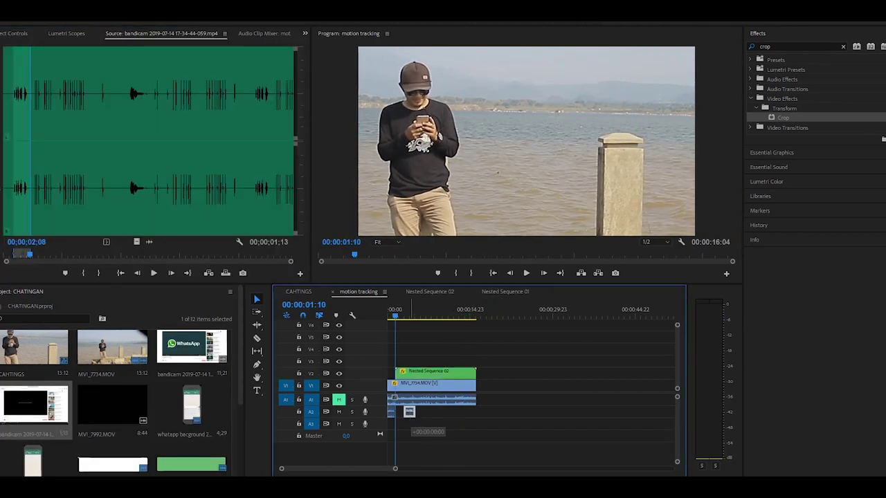
pyautogui.moveTo(405, 406); pyautogui.dragTo(394, 412)
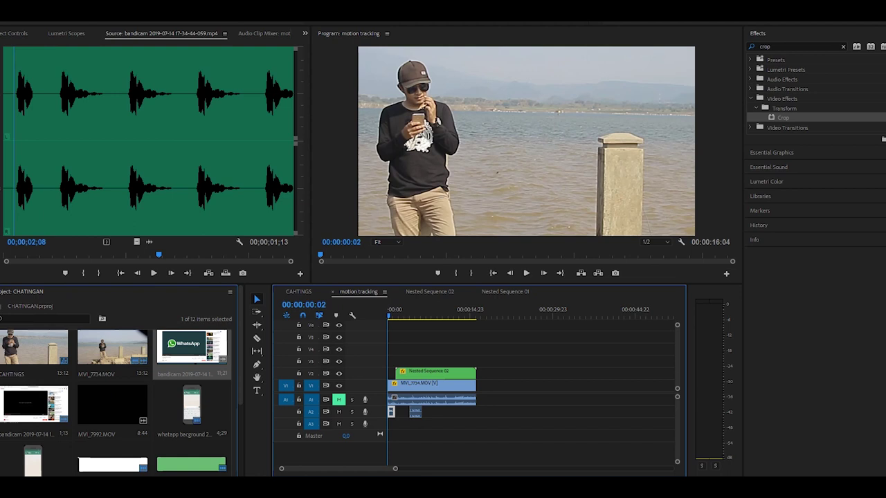
pyautogui.press('space')
pyautogui.click(83, 272)
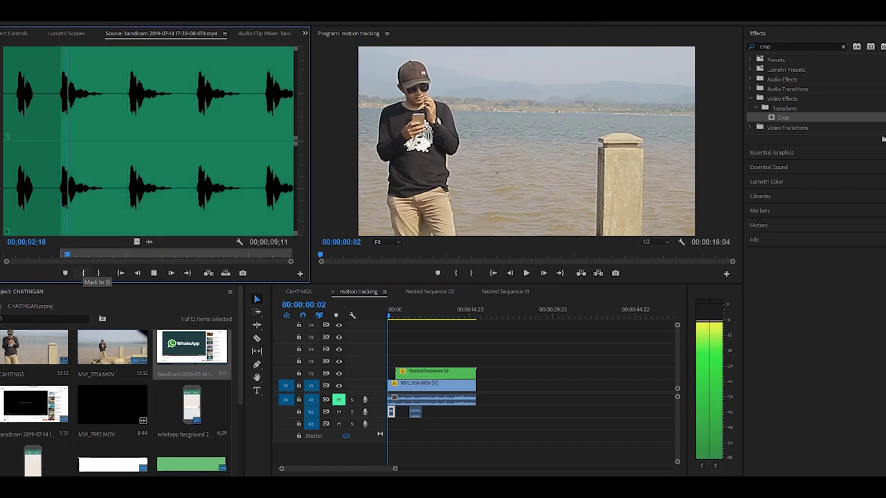
pyautogui.press('o')
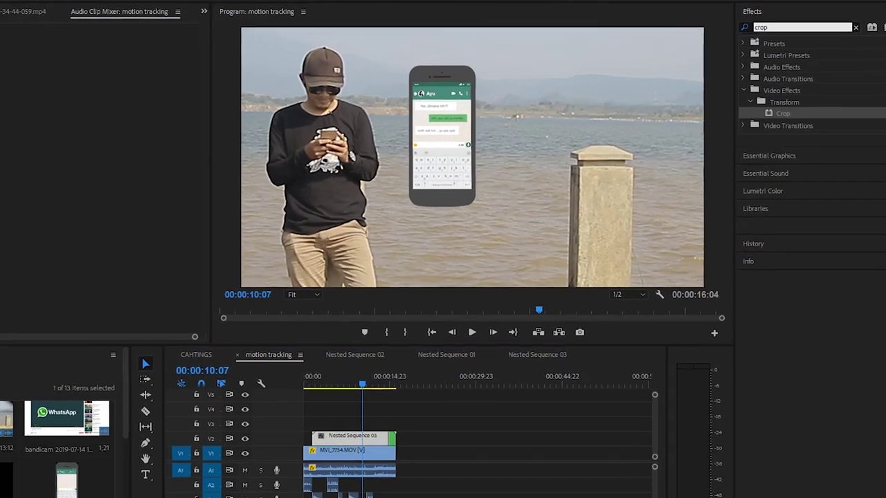
# Step: Find the Handheld Camera - Long Lens preset by searching for "hand" and apply it to Nested Sequence 03
pyautogui.click(789, 32)
pyautogui.write('hand')
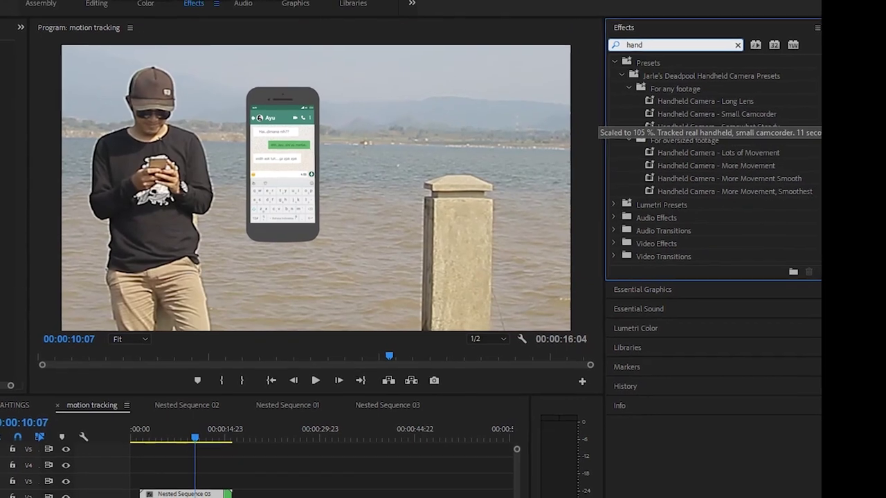
pyautogui.click(718, 95)
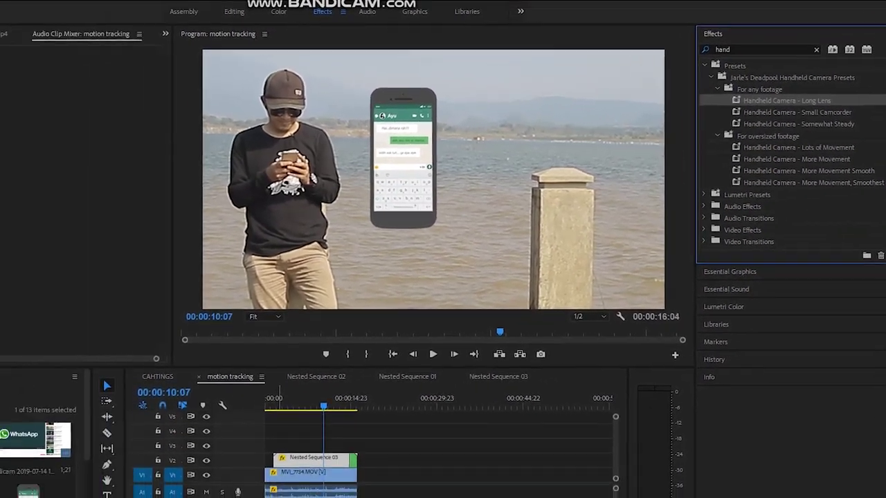